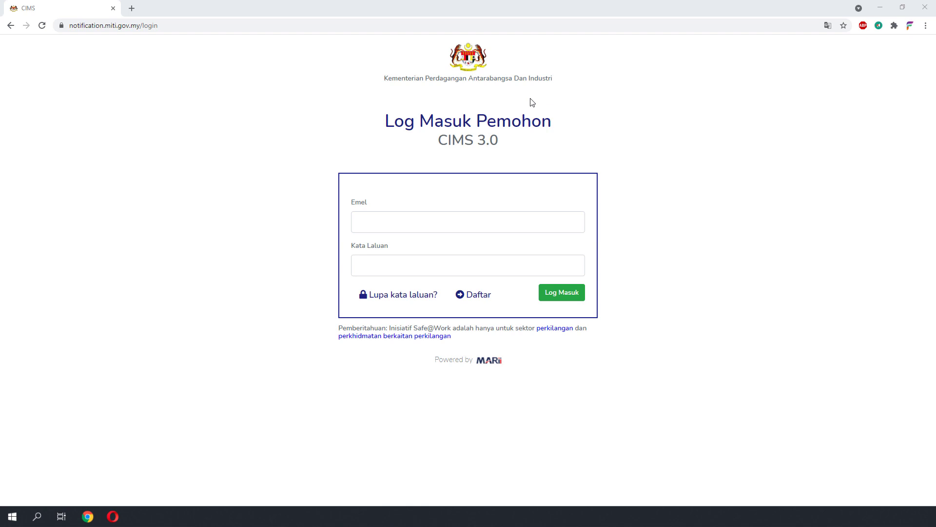
- Deselect the page heading and view the full login page web address
left_click_drag(387, 121, 525, 146)
left_click(526, 147)
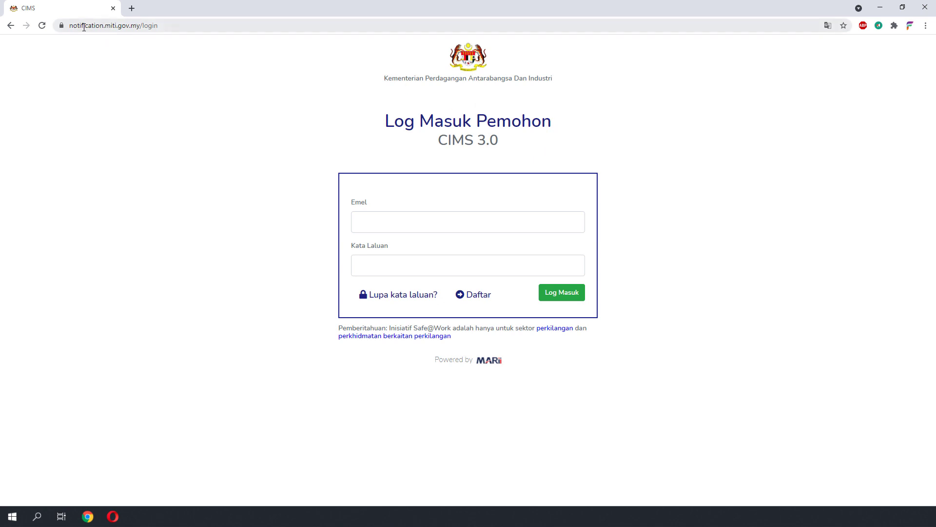
left_click(178, 27)
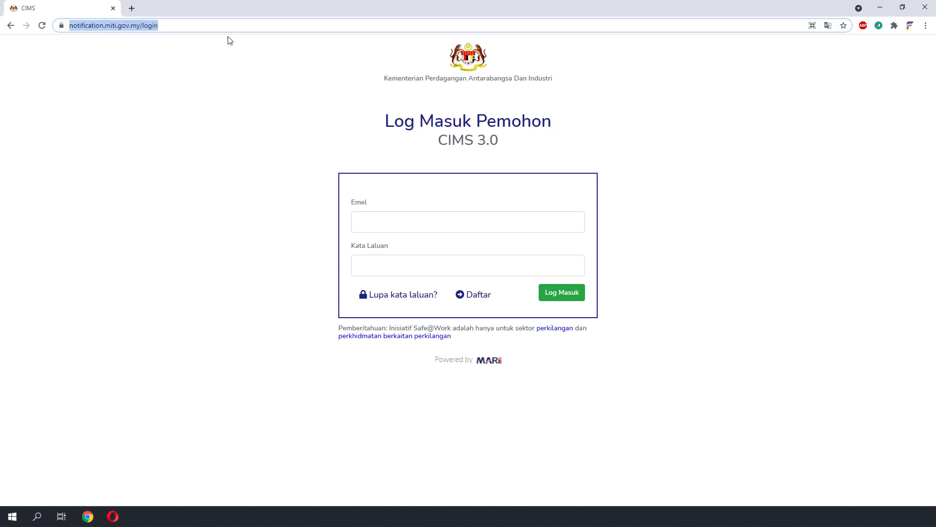
left_click(176, 27)
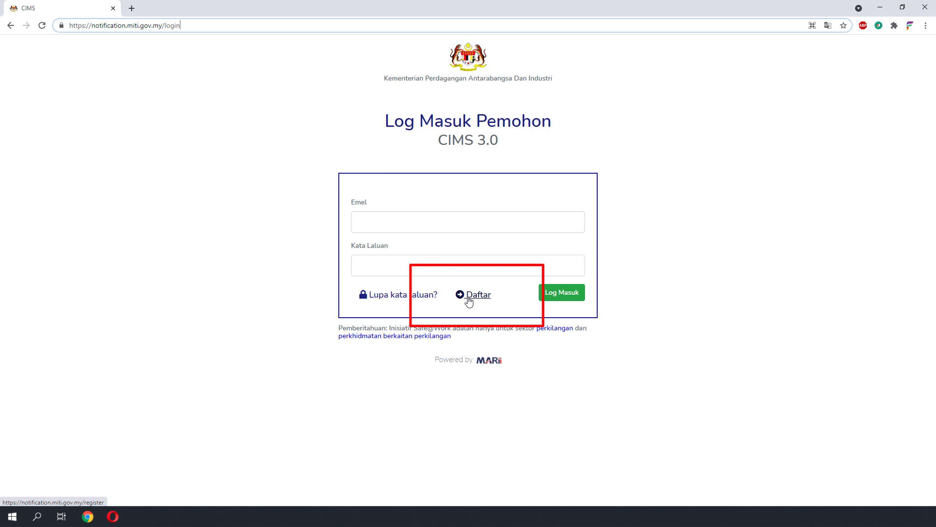
- Agree to the SOP and fill in the applicant's name, IC, licence, membership and password fields
left_click(467, 297)
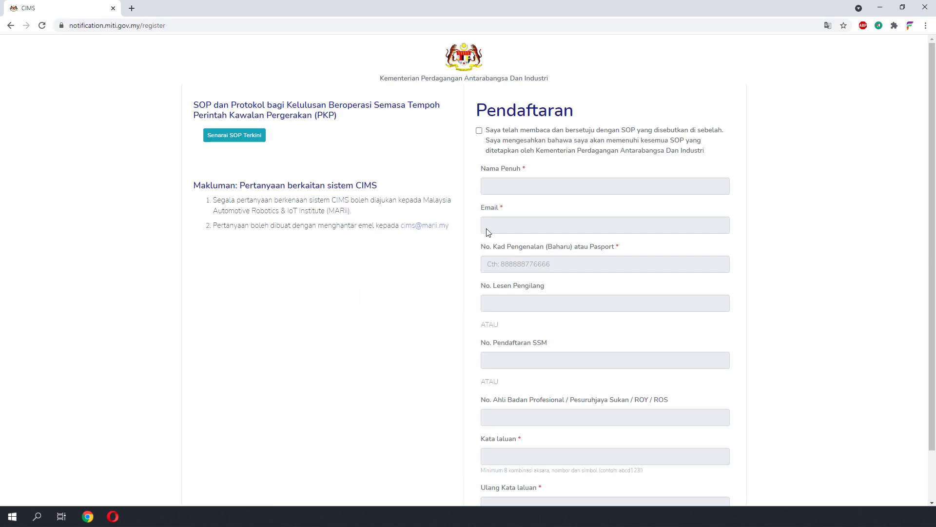
left_click(479, 130)
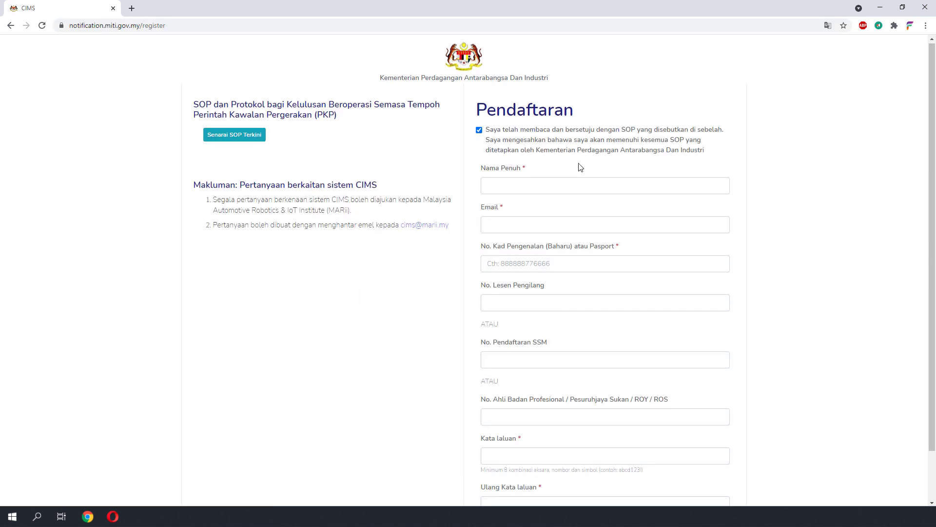
scroll(580, 167, "down", 1)
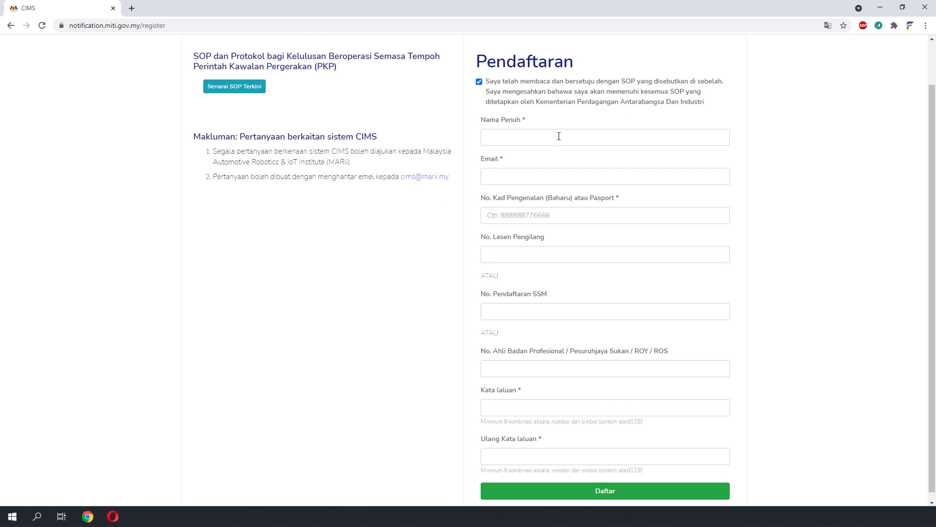
left_click(559, 136)
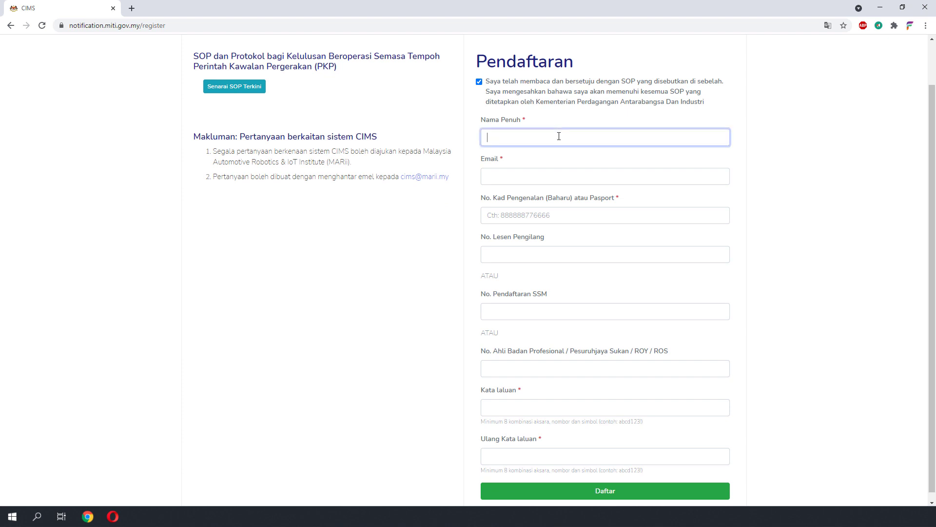
left_click(555, 215)
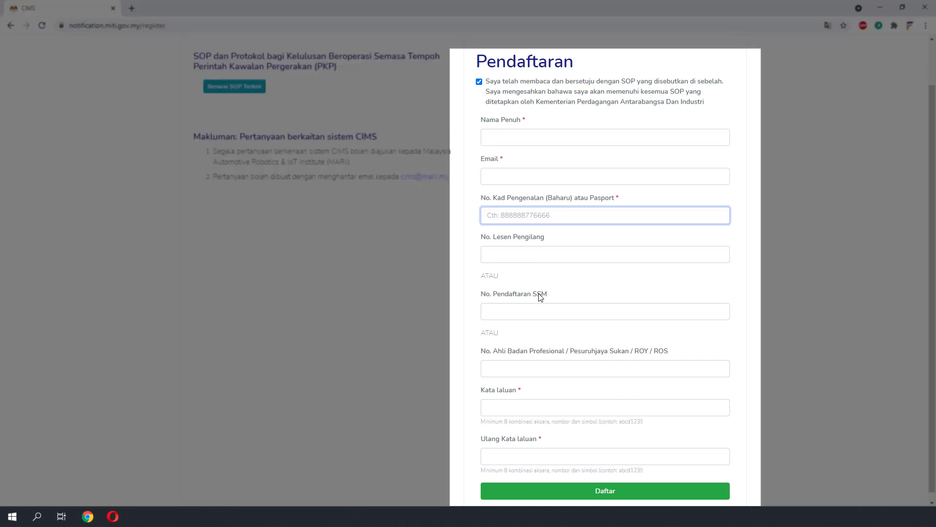
left_click(547, 252)
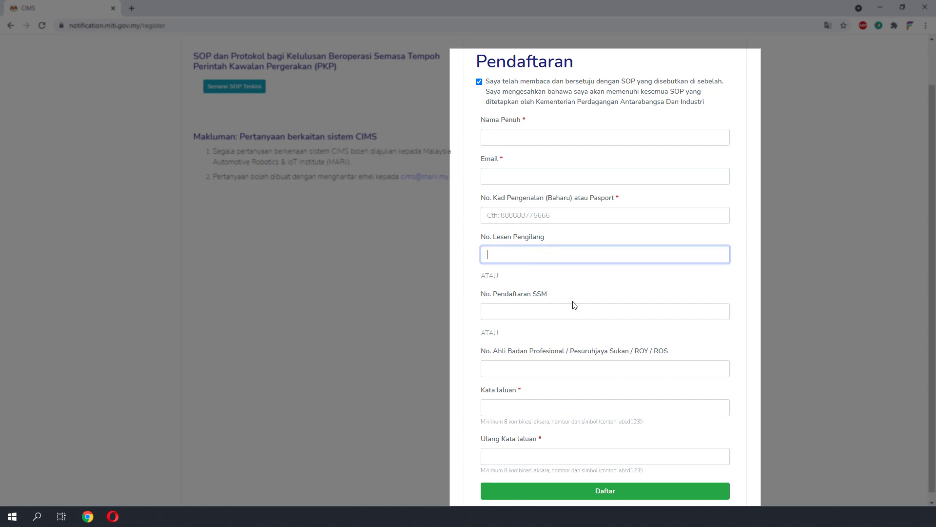
scroll(560, 245, "down", 1)
left_click(529, 355)
left_click(508, 393)
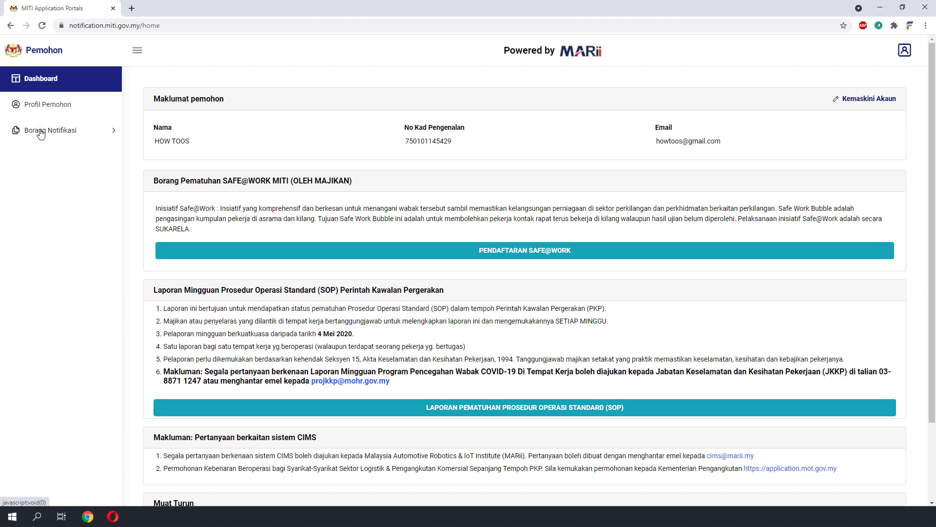
- Open Notifikasi Beroperasi under Borang Notifikasi and start a new notification
left_click(40, 133)
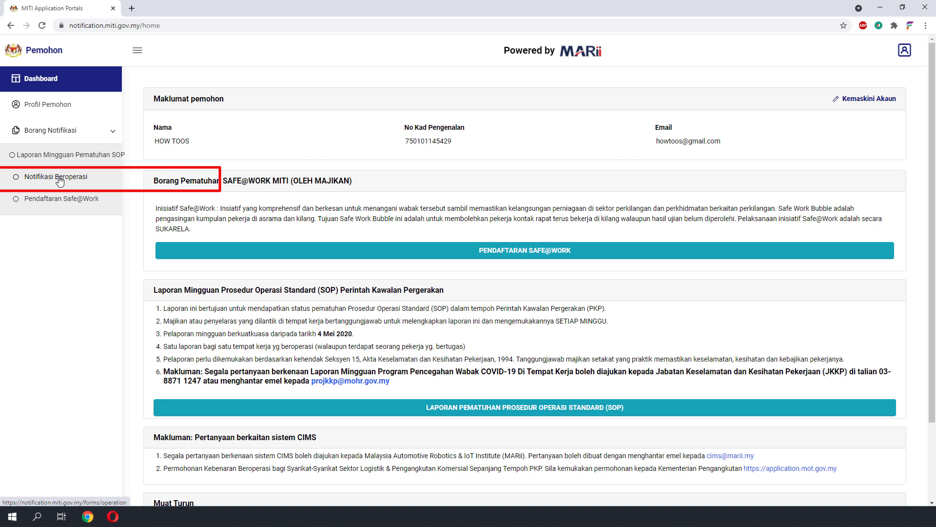
left_click(60, 182)
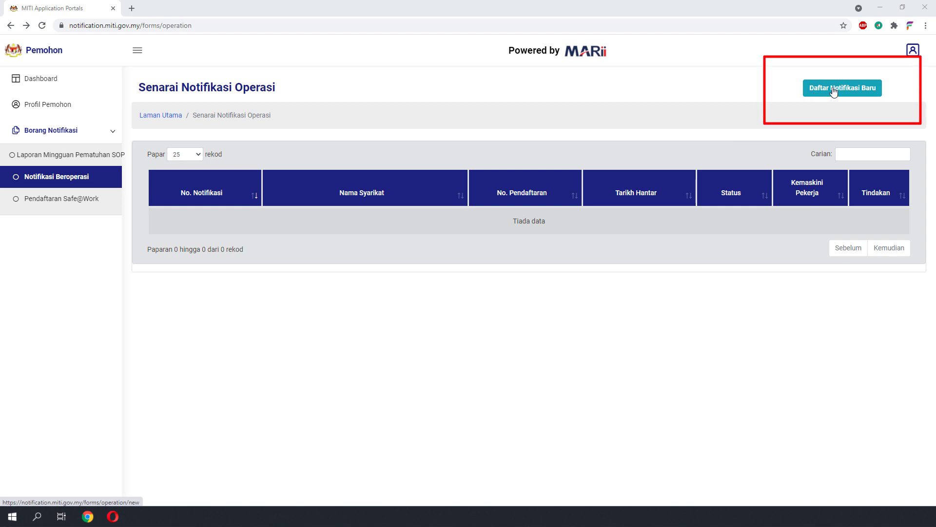
left_click(834, 91)
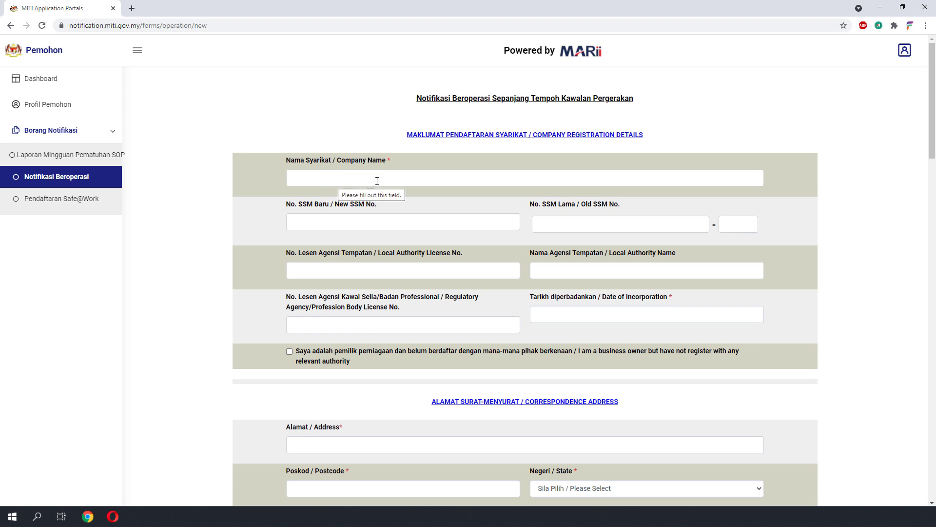
- Copy the company name AMS Setia Jaya Sdn. Bhd. from the notes into the form
left_click(348, 175)
key("alt+Tab")
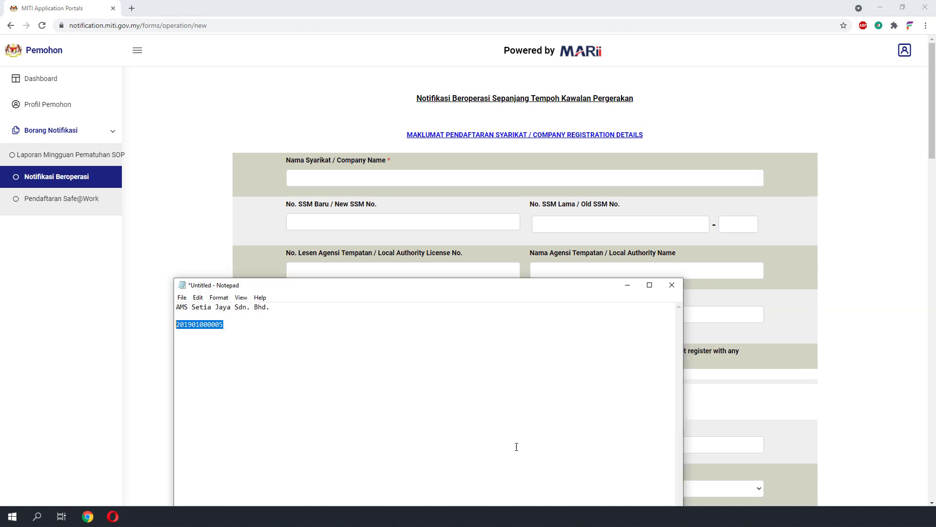
left_click_drag(271, 306, 176, 306)
key("alt+Tab")
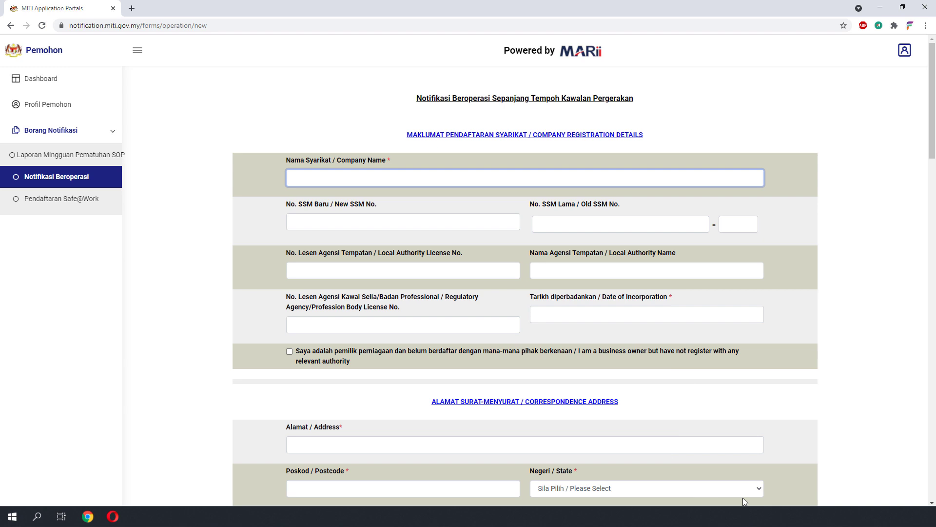
key("alt+Tab")
left_click_drag(335, 308, 124, 294)
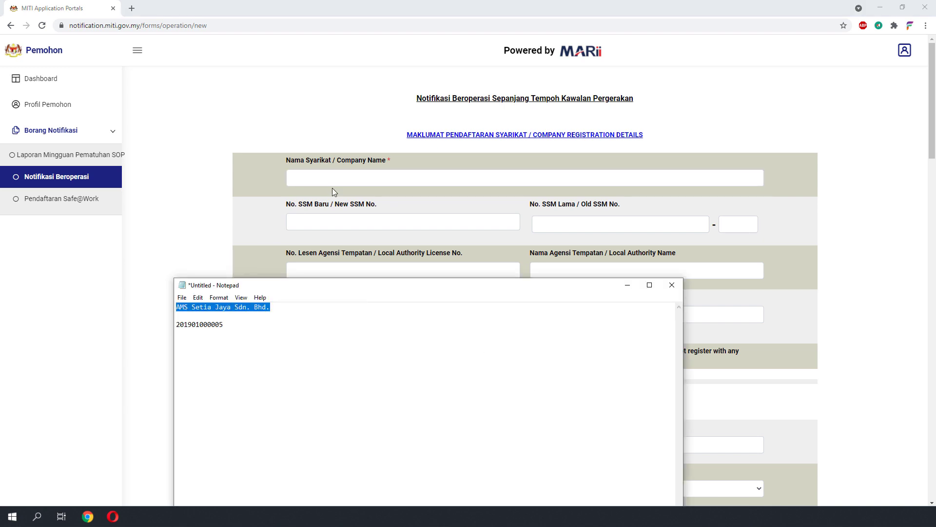
key("ctrl+c")
key("alt+Tab")
key("ctrl+v")
- Copy the company's new SSM number from the notes into its field
key("alt+Tab")
left_click_drag(278, 338, 176, 324)
key("ctrl+c")
left_click(347, 219)
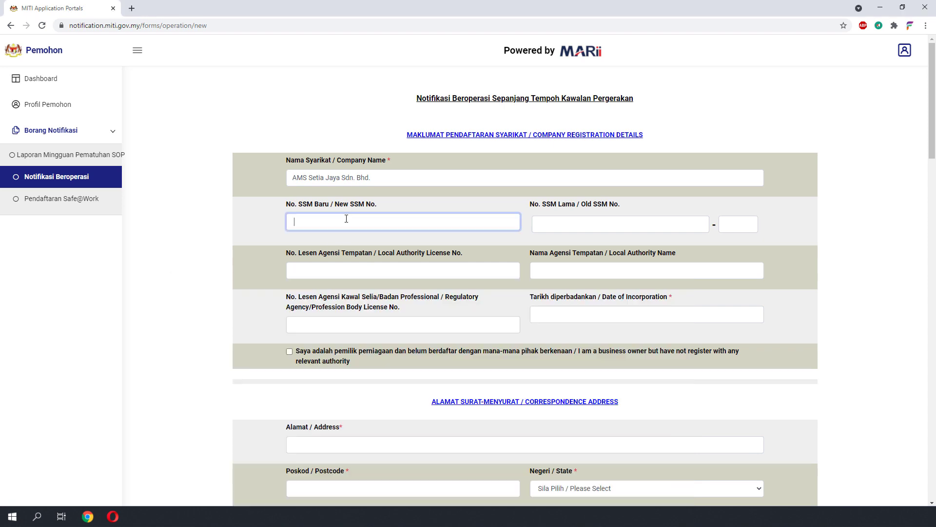
key("ctrl+v")
scroll(478, 231, "down", 3)
type("5")
- Paste the company's address from the notes into the correspondence address field
key("alt+Tab")
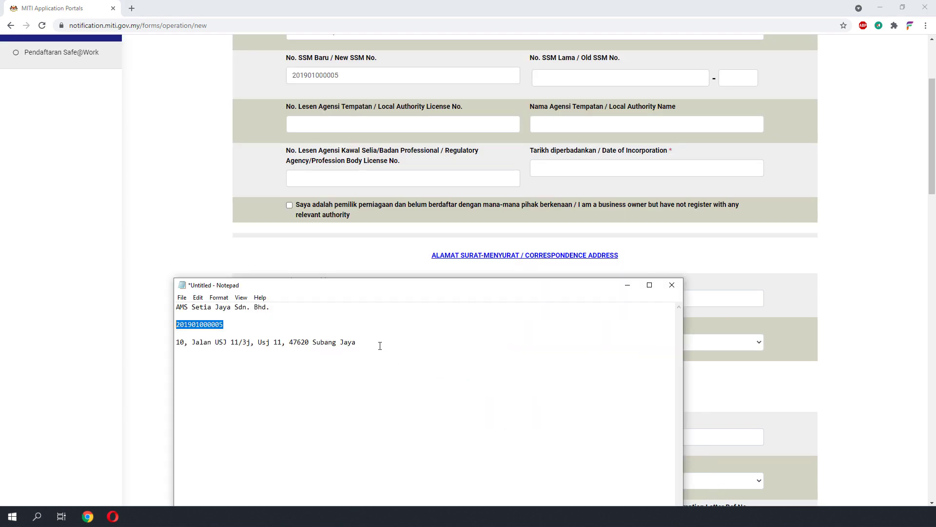
left_click_drag(380, 346, 167, 347)
key("ctrl+c")
key("alt+Tab")
left_click(310, 292)
key("ctrl+v")
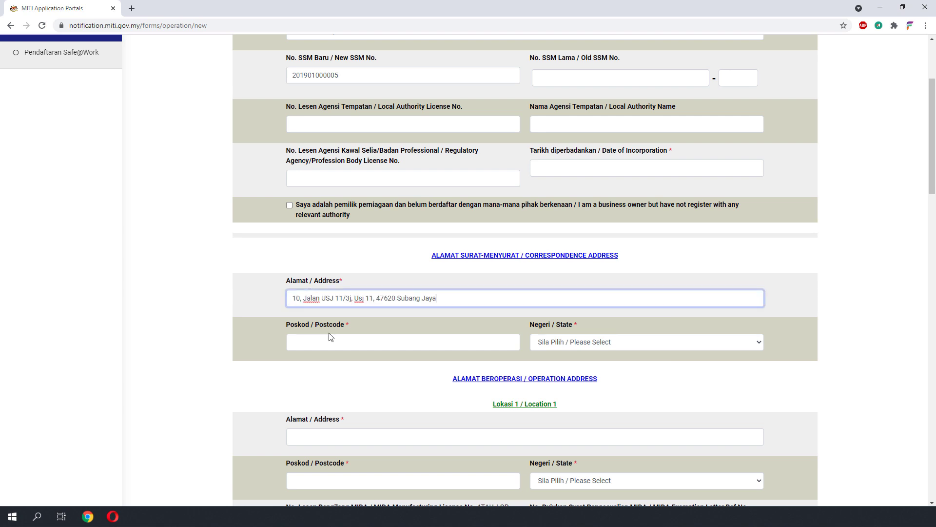
- Set the correspondence postcode to 47620 and the state to Selangor
key("ctrl+Left")
key("ctrl+Left")
key("ctrl+Left")
key("shift+Right")
key("shift+Right")
key("shift+Right")
key("shift+Right")
key("shift+Right")
left_click(383, 335)
double_click(390, 298)
key("Right")
left_click(372, 337)
key("ctrl+v")
left_click(571, 348)
type("se")
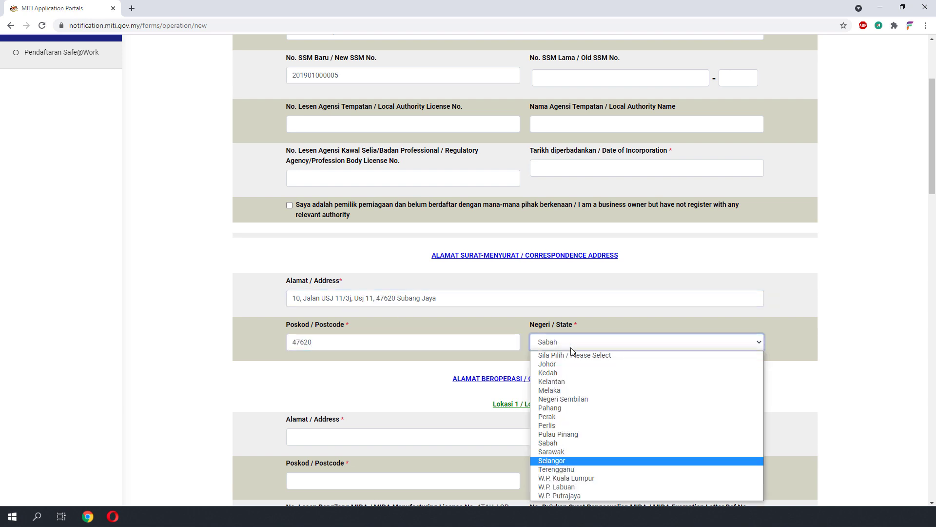
key("Return")
scroll(422, 340, "down", 2)
- Set Location 1's state to Selangor
left_click(583, 385)
type("se")
key("Return")
scroll(717, 411, "down", 2)
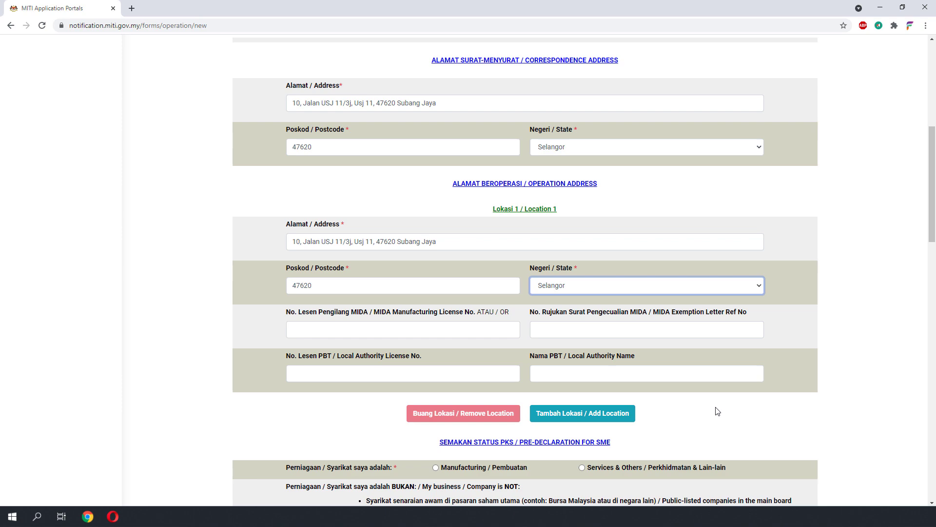
scroll(717, 412, "down", 5)
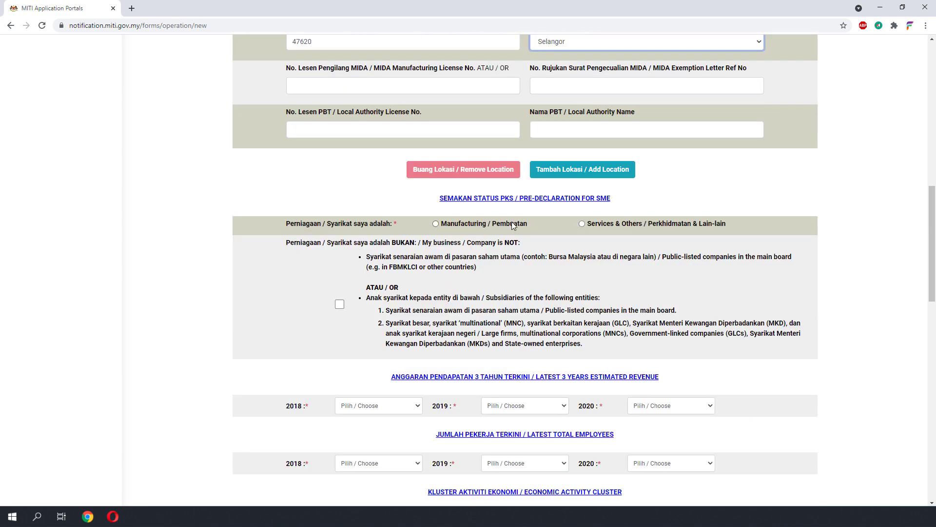
- Classify the business as Services & Others and tick the not-listed/subsidiary declaration
left_click(582, 224)
left_click(340, 304)
scroll(342, 292, "down", 3)
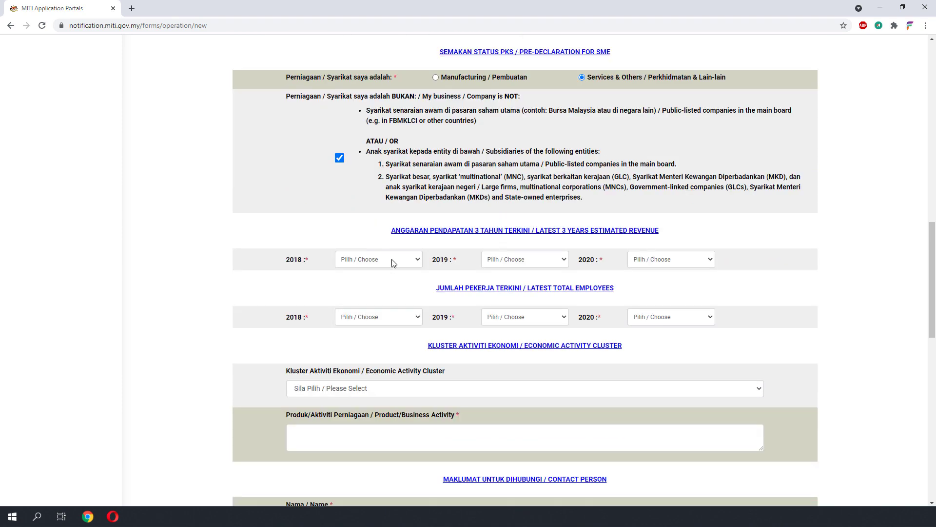
left_click_drag(673, 237, 594, 231)
- Set 2018–2020 revenue below RM 300,000 and employees to fewer than 5
left_click(378, 259)
left_click(374, 287)
left_click(525, 259)
left_click(514, 288)
left_click(671, 259)
left_click(668, 287)
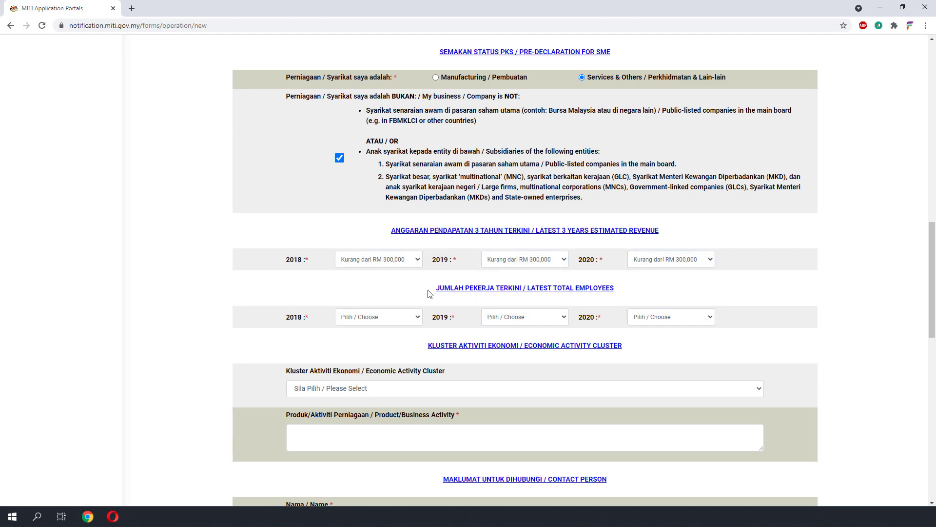
left_click(379, 316)
left_click(375, 345)
left_click_drag(525, 316, 521, 344)
left_click(672, 317)
left_click(668, 345)
- Choose cluster Hartanah, sector Sewaan / Kontrak, and business activity 'Sewaan'
left_click(537, 388)
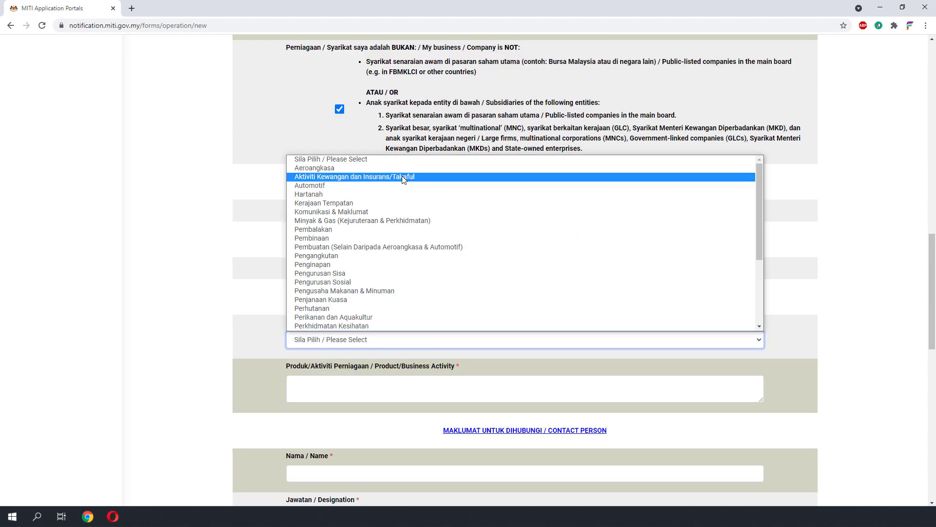
left_click(341, 247)
scroll(402, 305, "down", 2)
left_click(402, 332)
left_click(394, 366)
scroll(394, 367, "down", 2)
left_click(394, 288)
type("Sewaan")
scroll(394, 314, "down", 2)
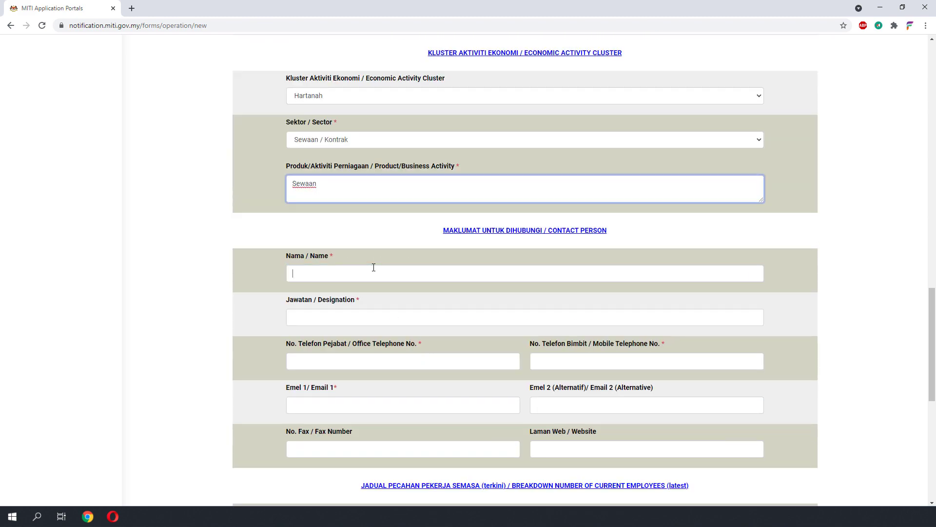
- Enter the contact person's name, designation Manager, office and mobile phones, and e-mail
left_click(372, 273)
type("How toos")
left_click(369, 318)
type("Manager")
left_click(367, 361)
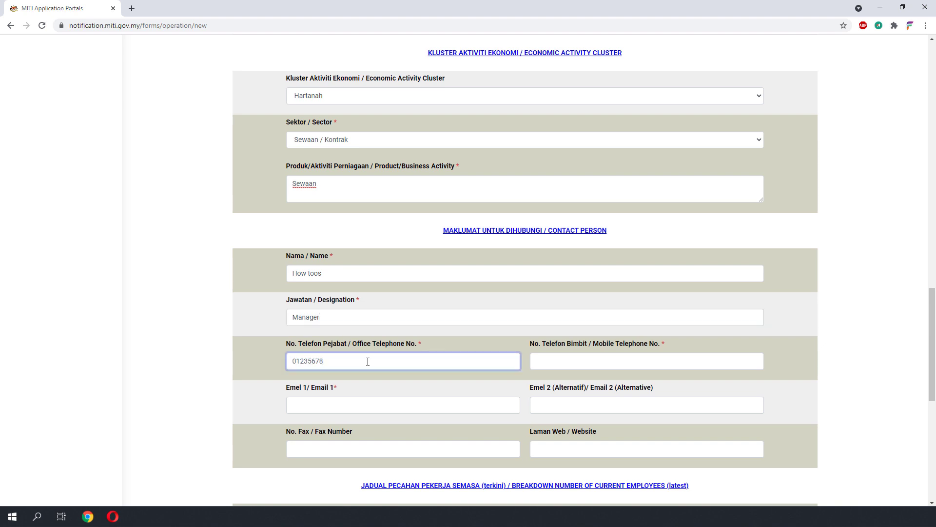
key("Tab")
left_click(616, 370)
type("0")
scroll(615, 369, "down", 3)
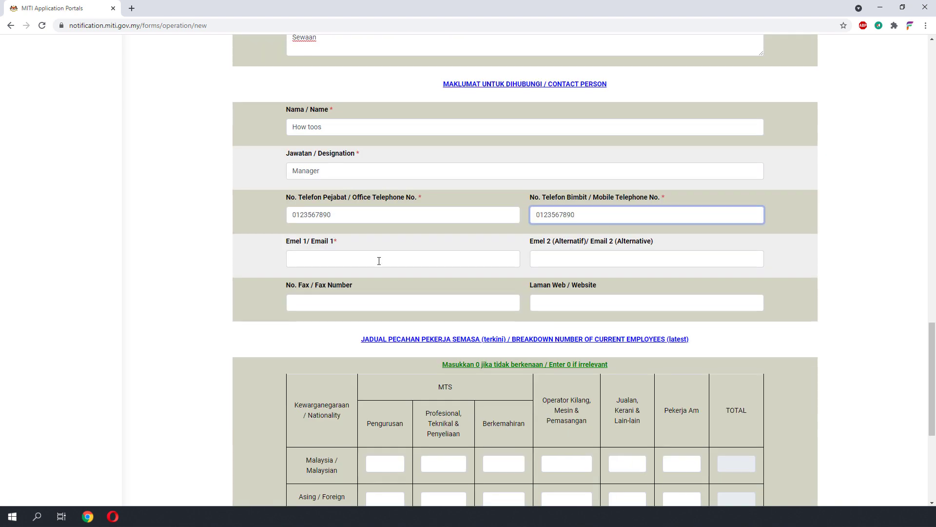
left_click(382, 261)
scroll(567, 286, "down", 3)
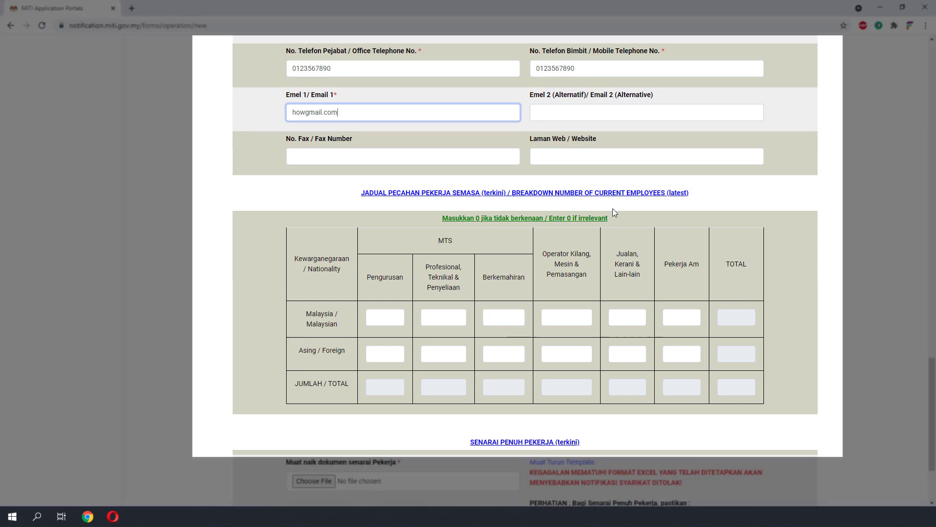
- Enter 1 in each of the three Malaysian staff count fields so totals recalculate
scroll(427, 390, "down", 2)
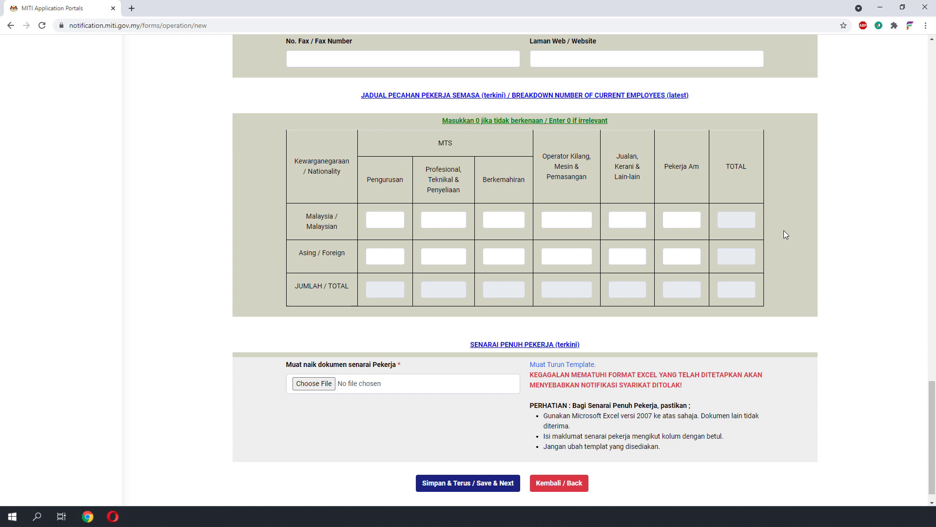
left_click(393, 219)
type("1")
key("Tab")
type("1")
key("Tab")
type("1")
left_click(385, 293)
- Download the worker-list Excel template and open it
scroll(562, 366, "down", 1)
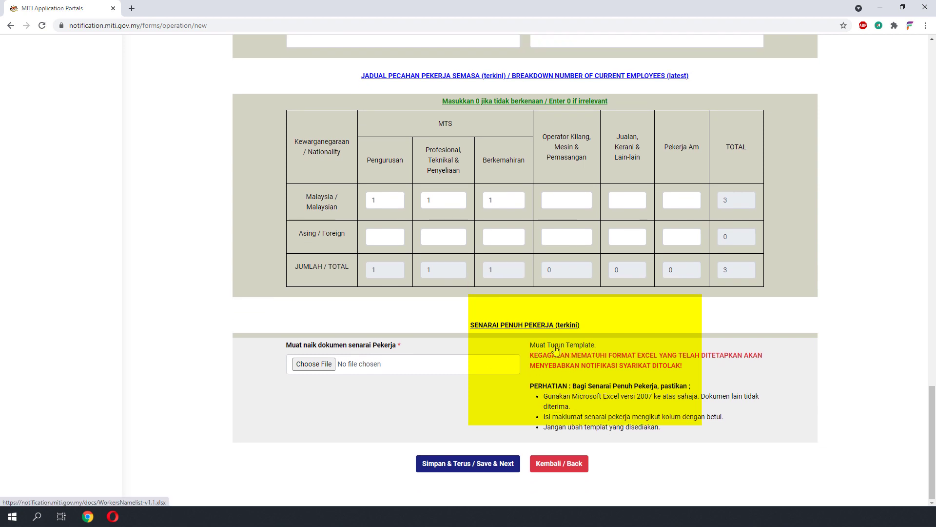
left_click(556, 349)
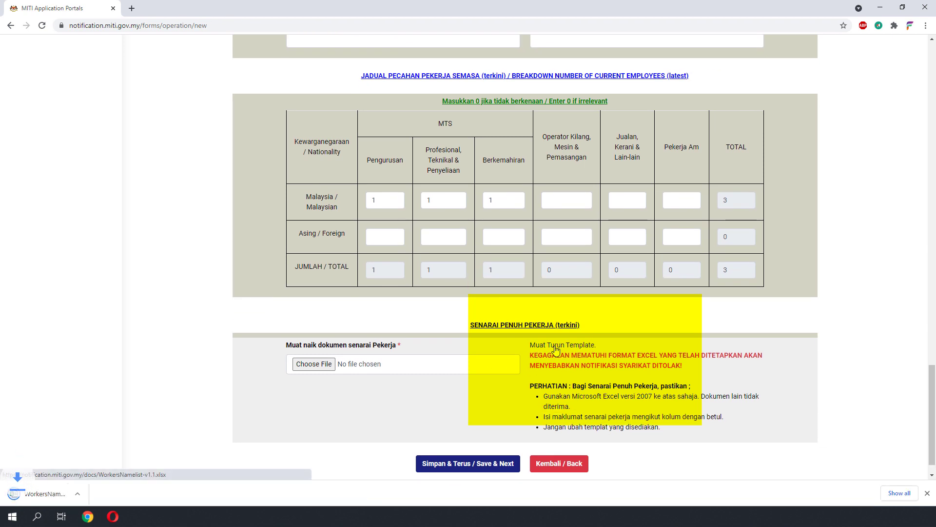
left_click(57, 494)
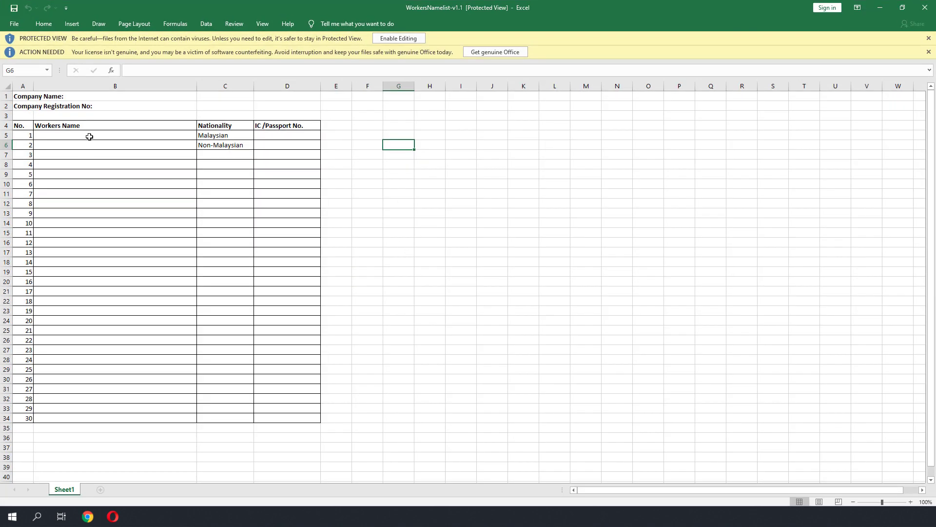
- Enter the first worker's name in B5 and IC number in D5
left_click(90, 136)
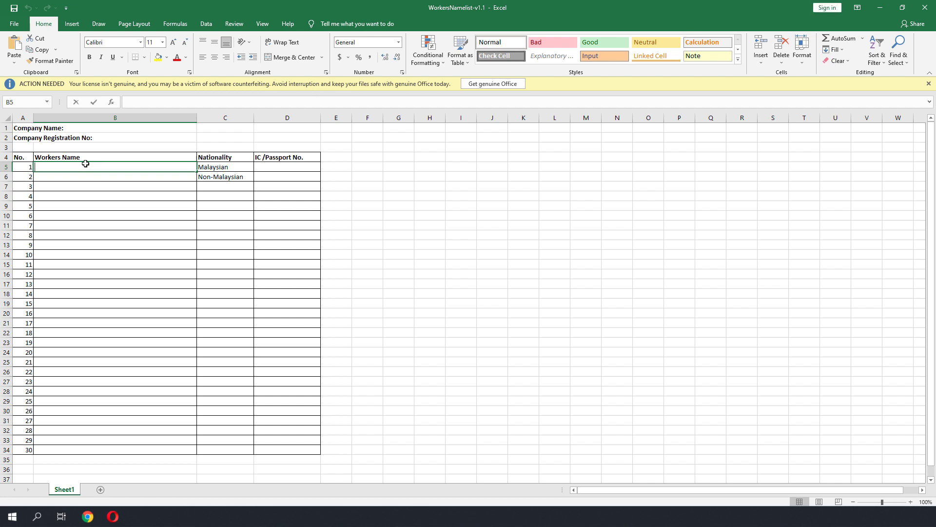
type("ah")
key("BackSpace")
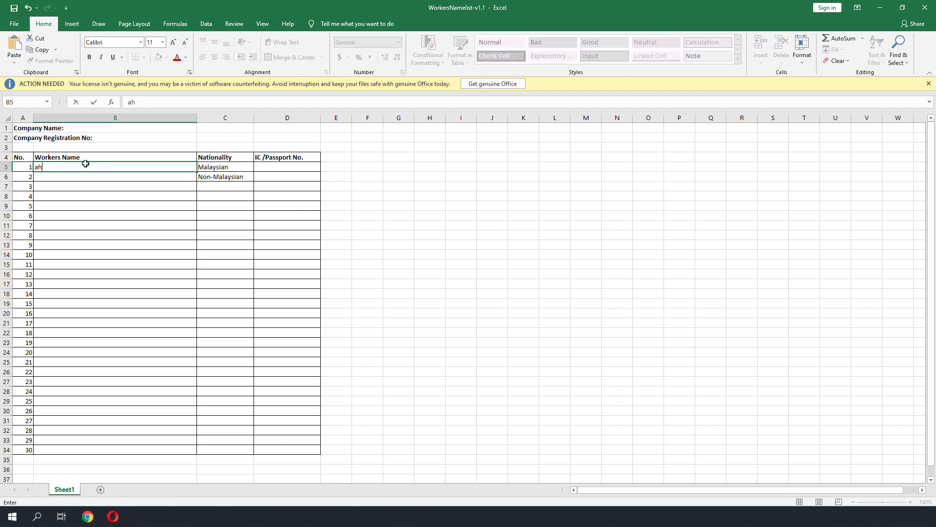
left_click(288, 165)
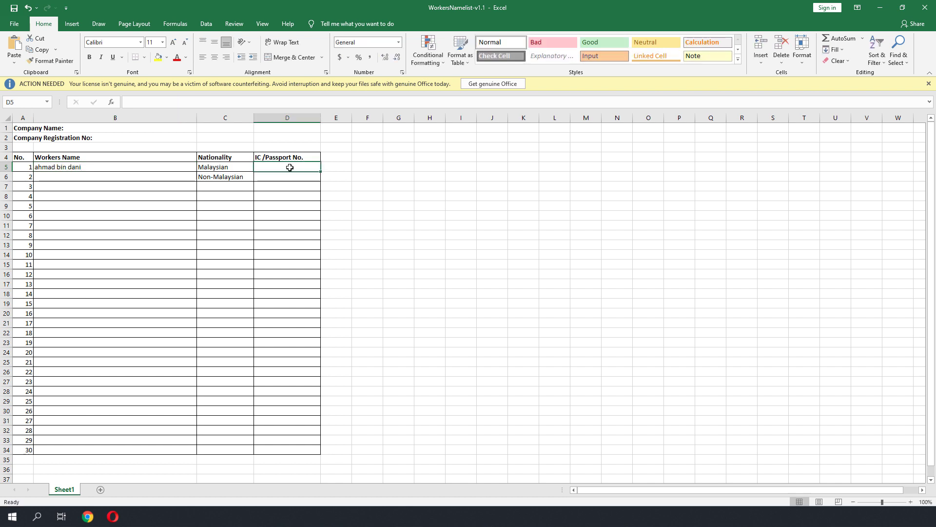
- Enter the second worker's name and IC in row 6 and the third worker's name in B7
left_click(73, 178)
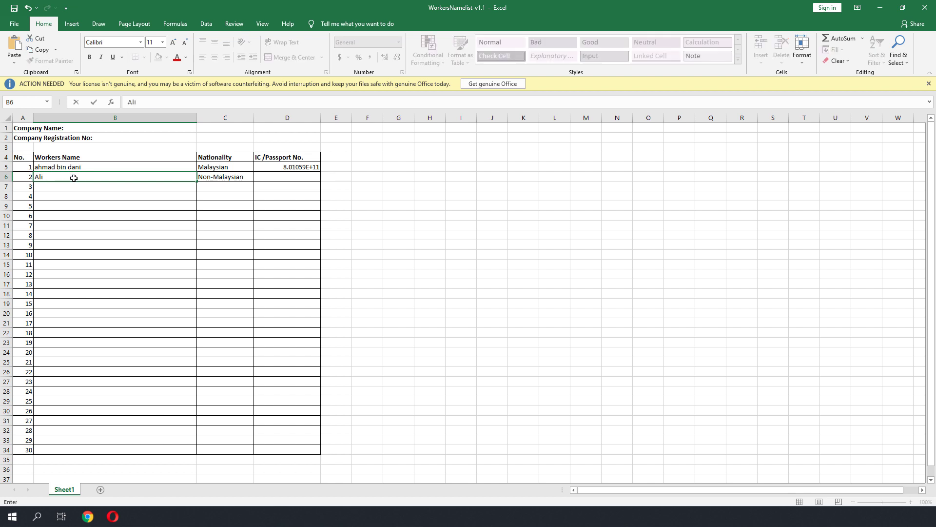
left_click(306, 178)
left_click(89, 186)
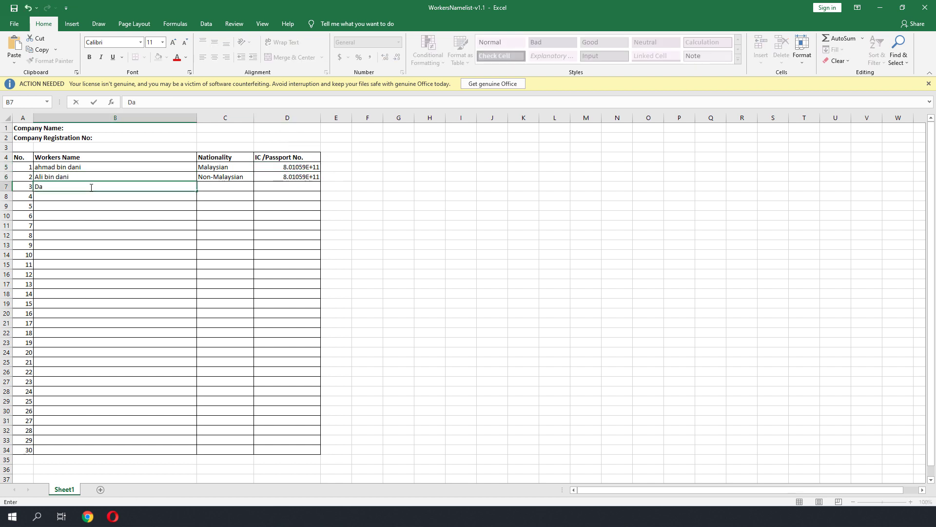
- Set nationality to Malaysian in C6 and C7 and fill the third worker's IC in D7
left_click(224, 177)
double_click(222, 177)
type("M")
key("Return")
type("M")
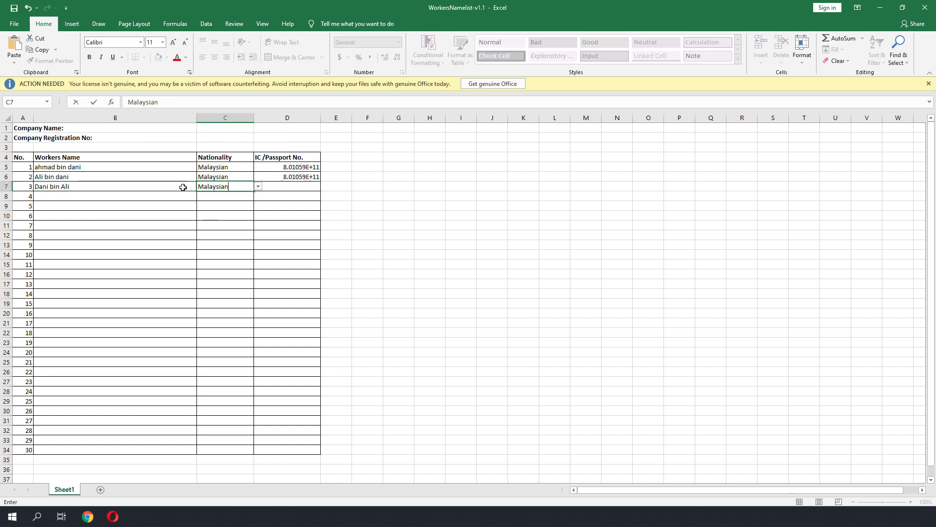
left_click(288, 177)
key("ctrl+c")
left_click(304, 187)
key("ctrl+v")
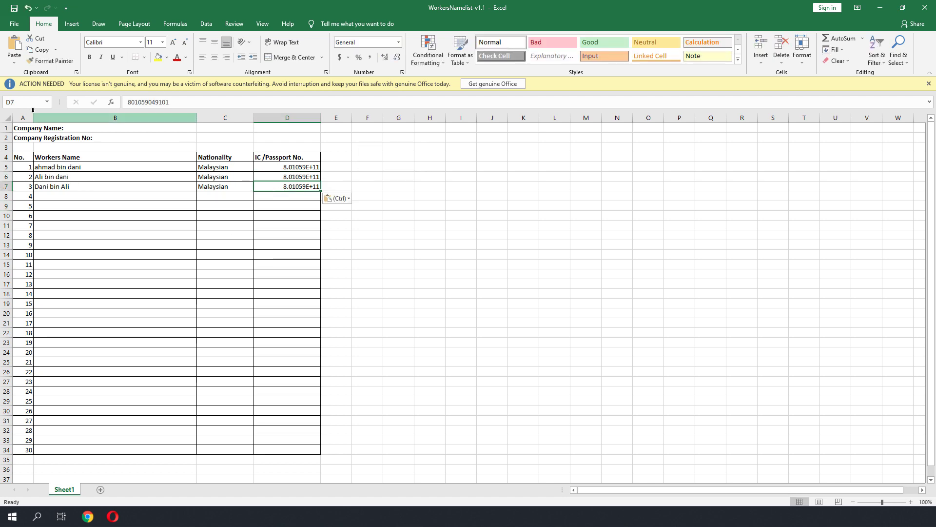
key("alt+Tab")
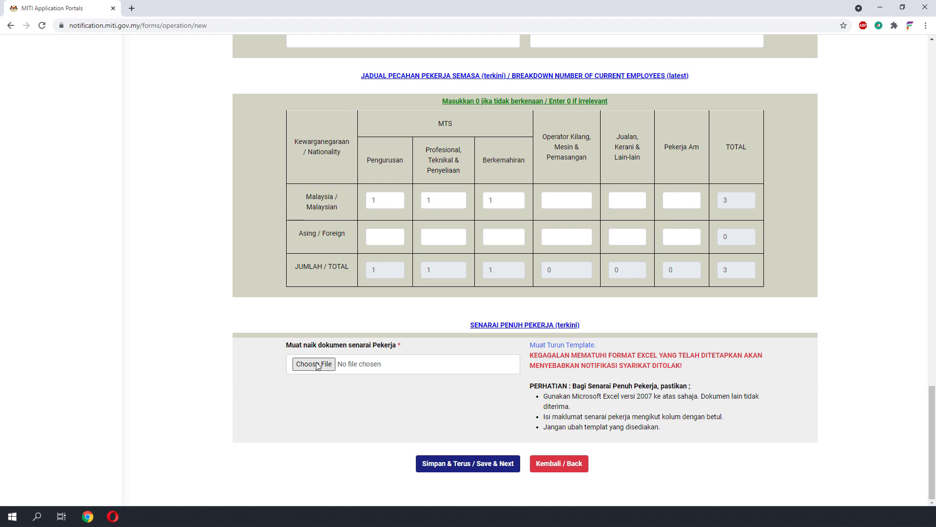
- Attach WorkersNamelist-v1.1.xlsx, set the date of incorporation, and save through to the confirmation page
left_click(317, 366)
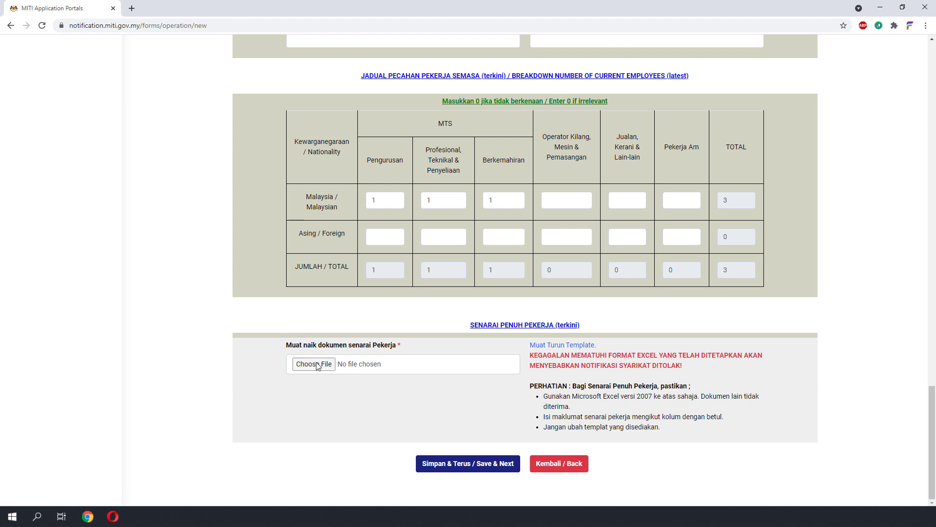
left_click(483, 463)
scroll(740, 230, "up", 4)
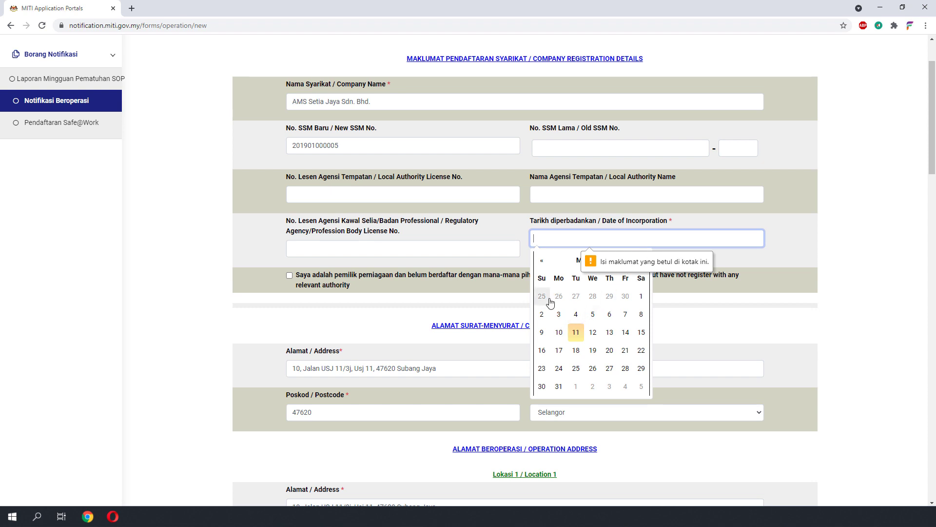
left_click(541, 314)
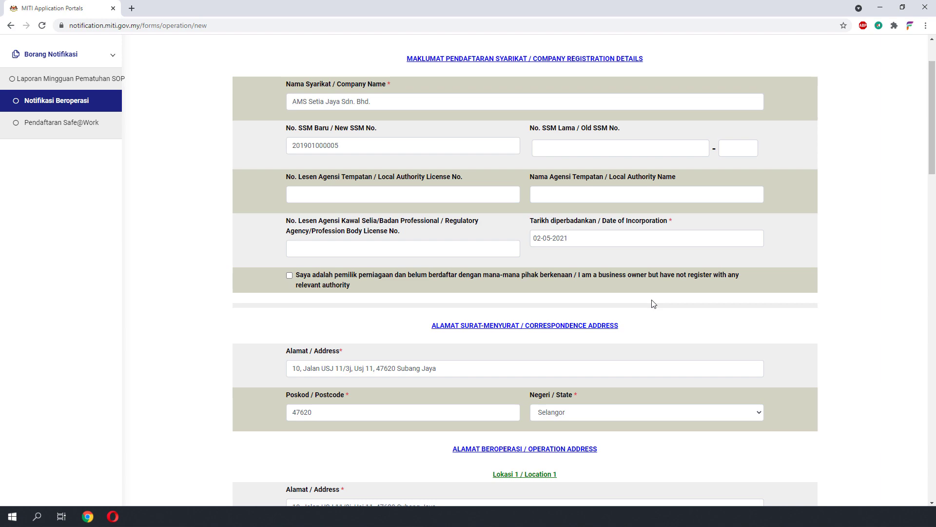
scroll(654, 303, "up", 2)
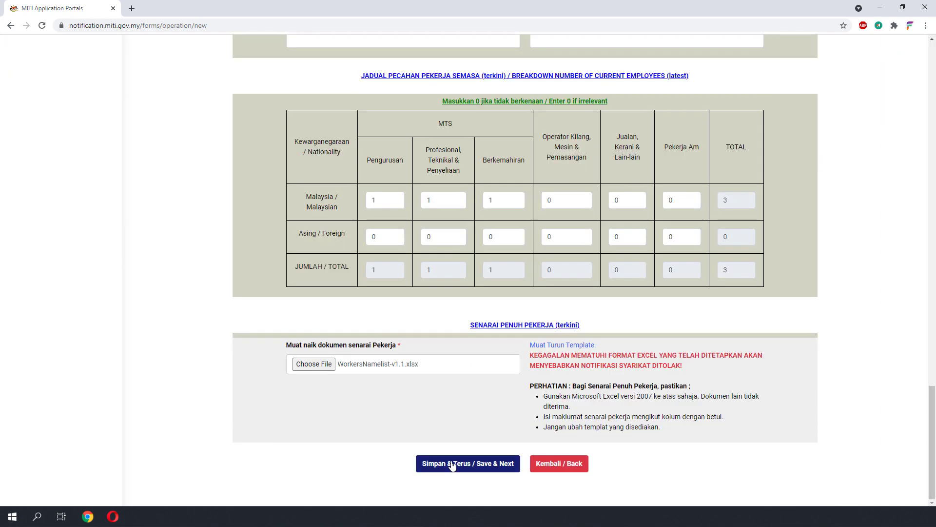
left_click(452, 463)
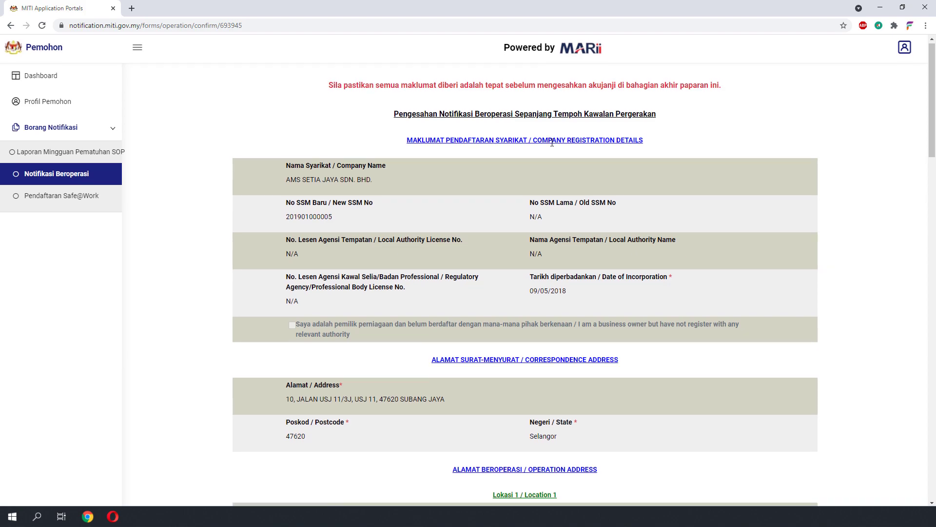
- Tick the declaration that the details are true and submit the notification
scroll(552, 142, "down", 15)
scroll(552, 142, "down", 10)
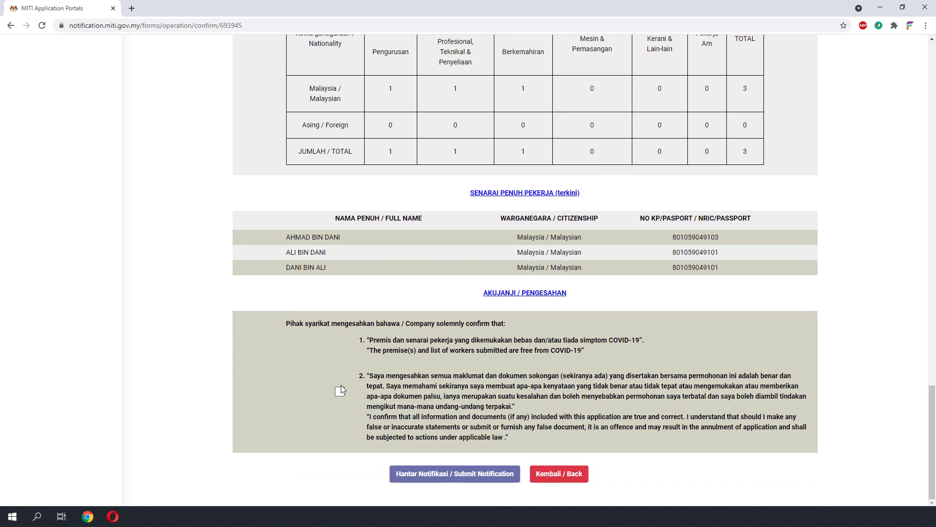
left_click(340, 396)
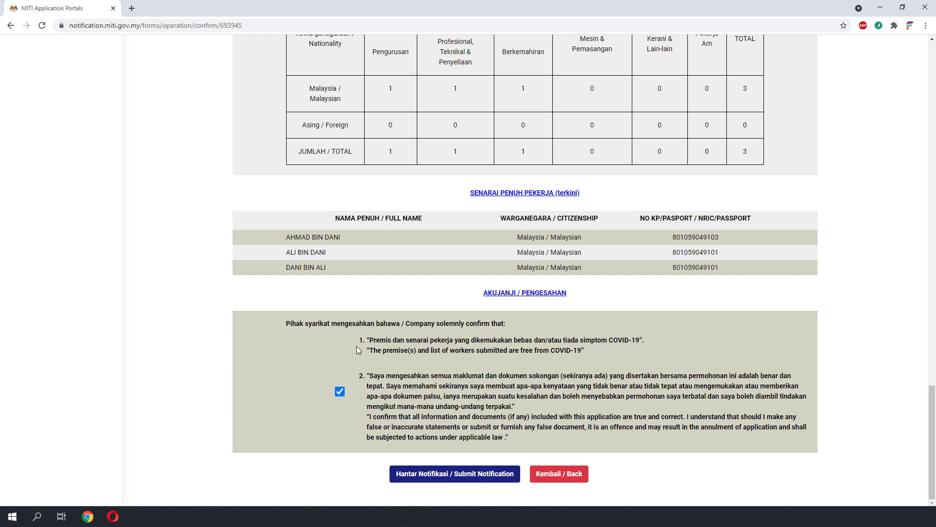
double_click(449, 476)
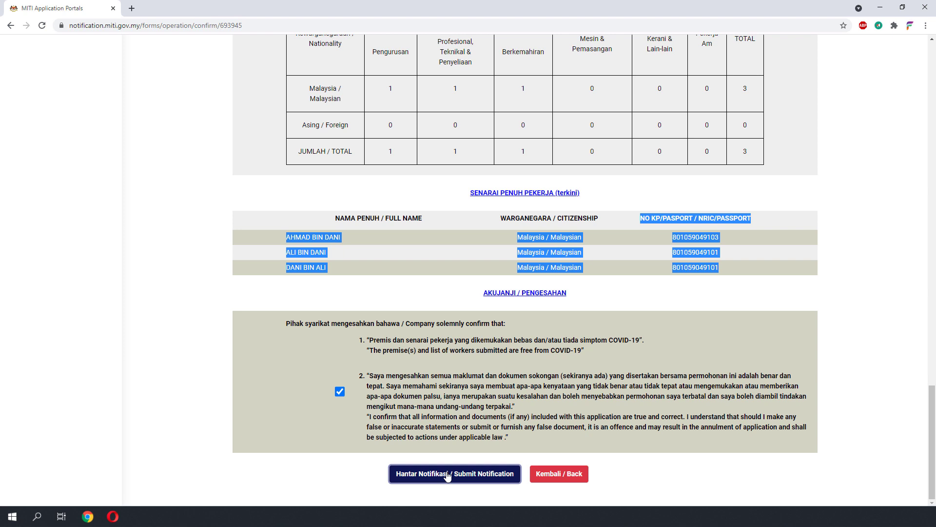
left_click(448, 477)
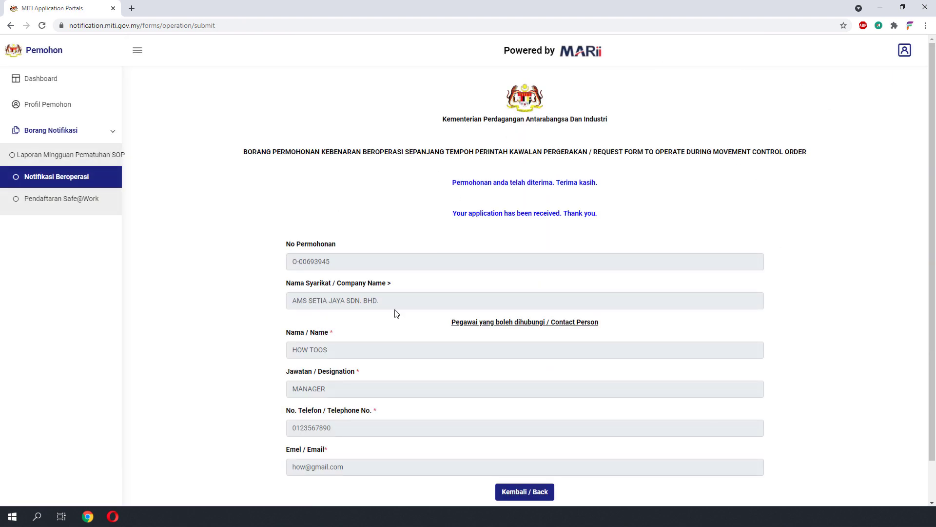
- Review the application-received confirmation message on the submission page
left_click_drag(478, 198, 600, 215)
left_click(612, 227)
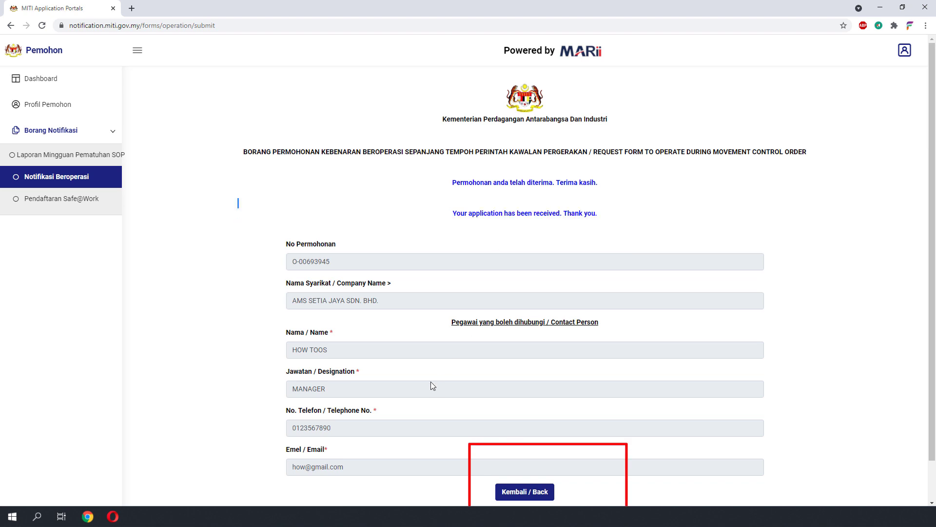
scroll(529, 400, "down", 1)
- Return to the Notifikasi Beroperasi list and confirm the AMS SETIA JAYA notification shows status Lulus
left_click_drag(442, 137, 34, 181)
left_click(33, 180)
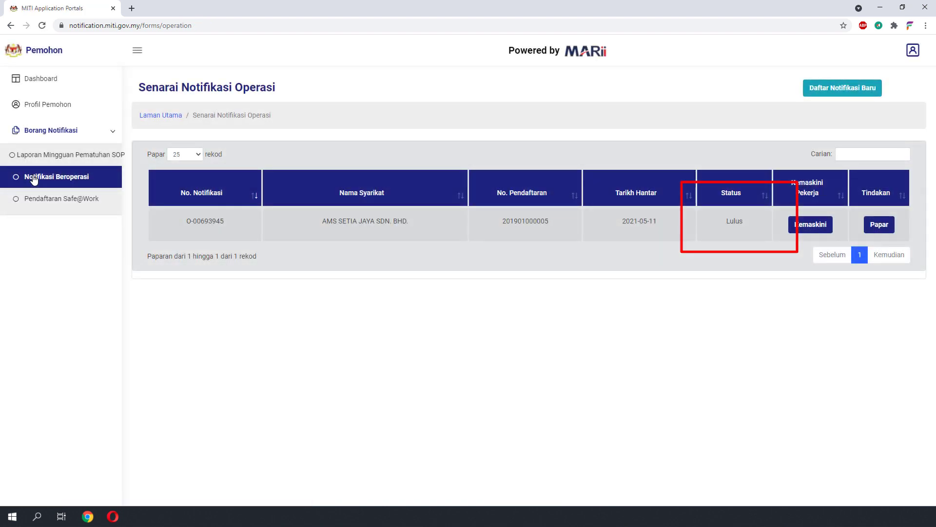
left_click_drag(726, 220, 739, 224)
left_click_drag(181, 220, 866, 222)
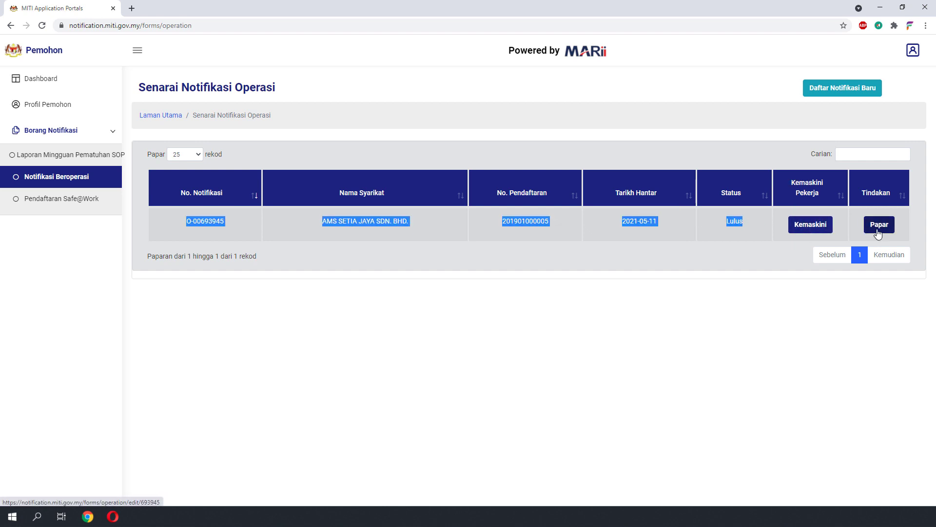
left_click(814, 228)
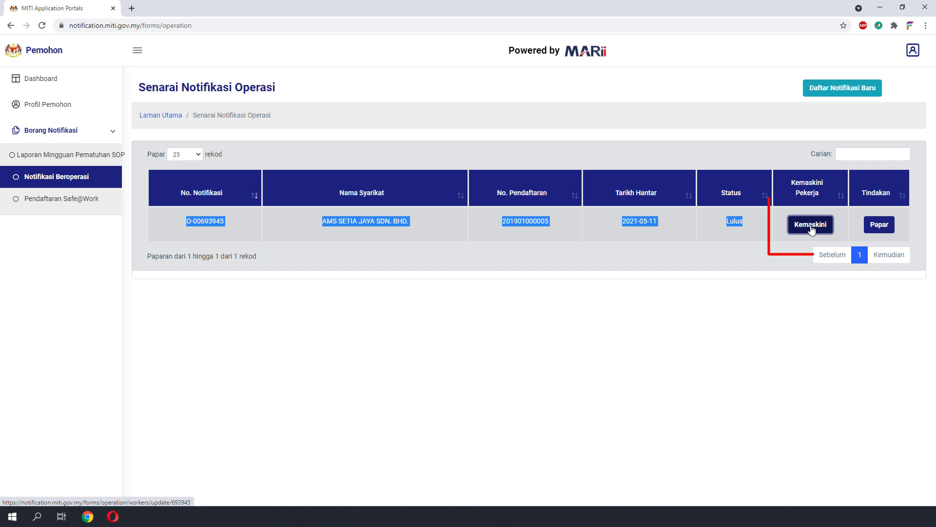
scroll(646, 227, "down", 2)
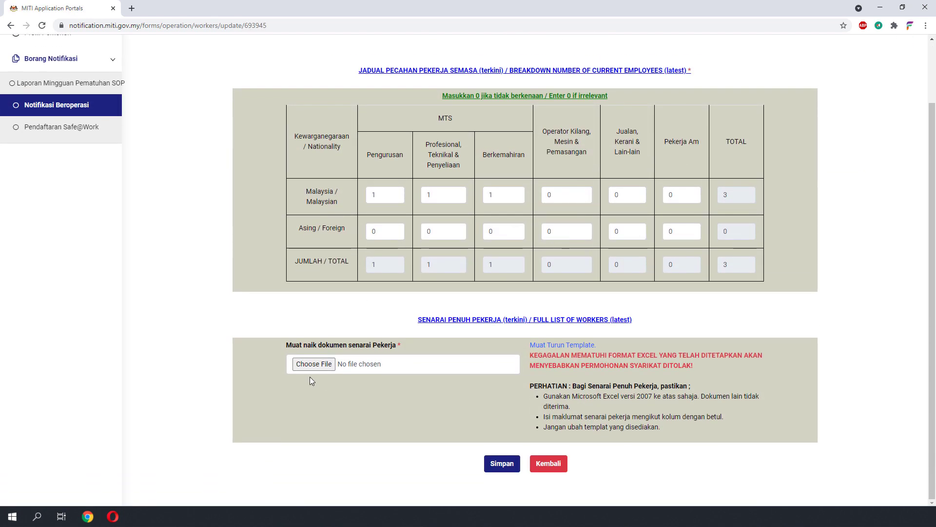
scroll(275, 365, "up", 1)
scroll(352, 351, "down", 2)
scroll(381, 334, "up", 2)
scroll(380, 330, "up", 1)
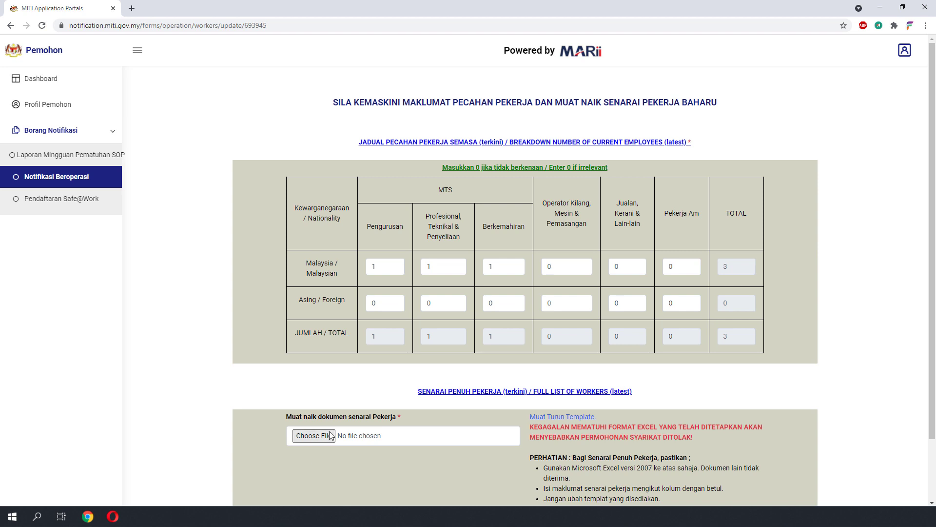
scroll(427, 410, "down", 2)
scroll(409, 366, "up", 1)
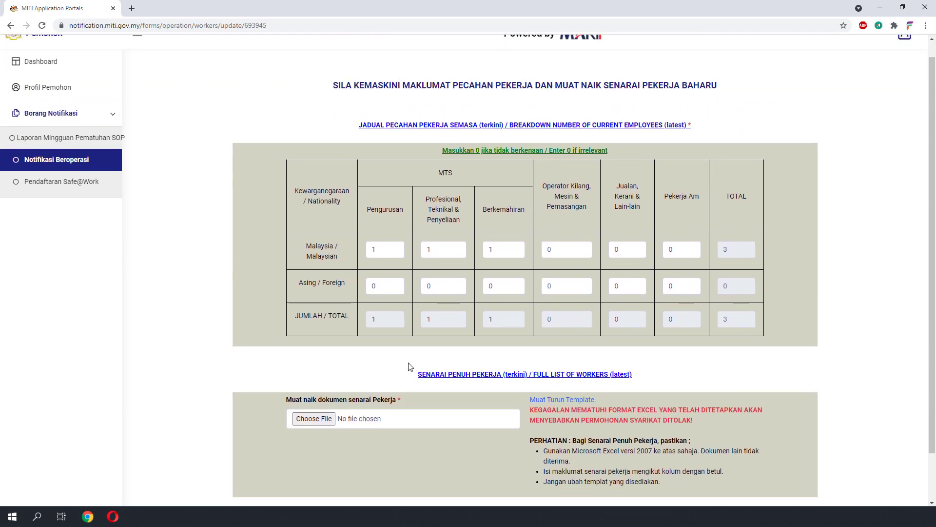
scroll(488, 438, "down", 1)
left_click(553, 466)
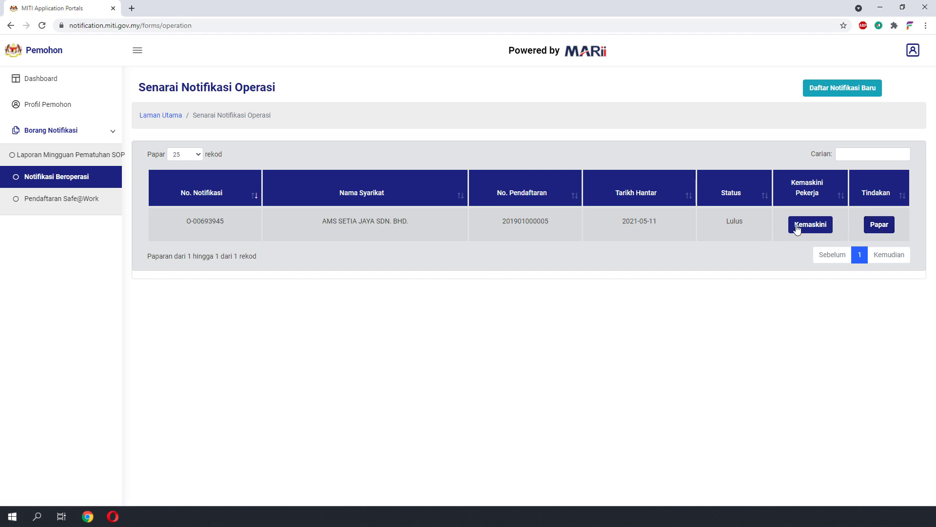
left_click(872, 228)
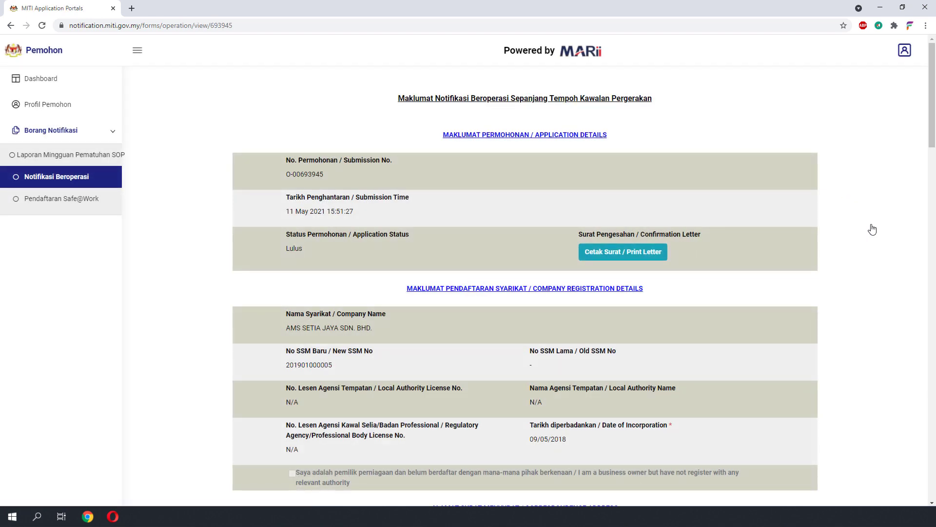
left_click(609, 253)
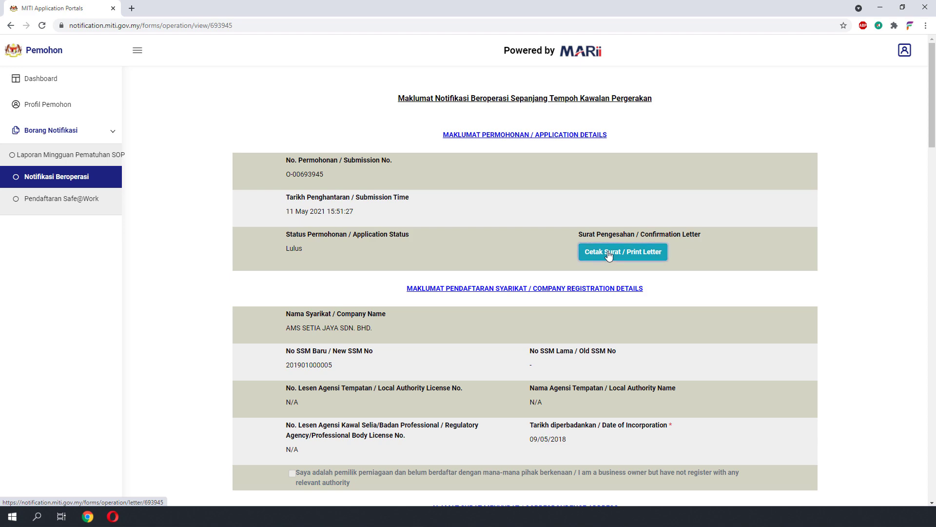